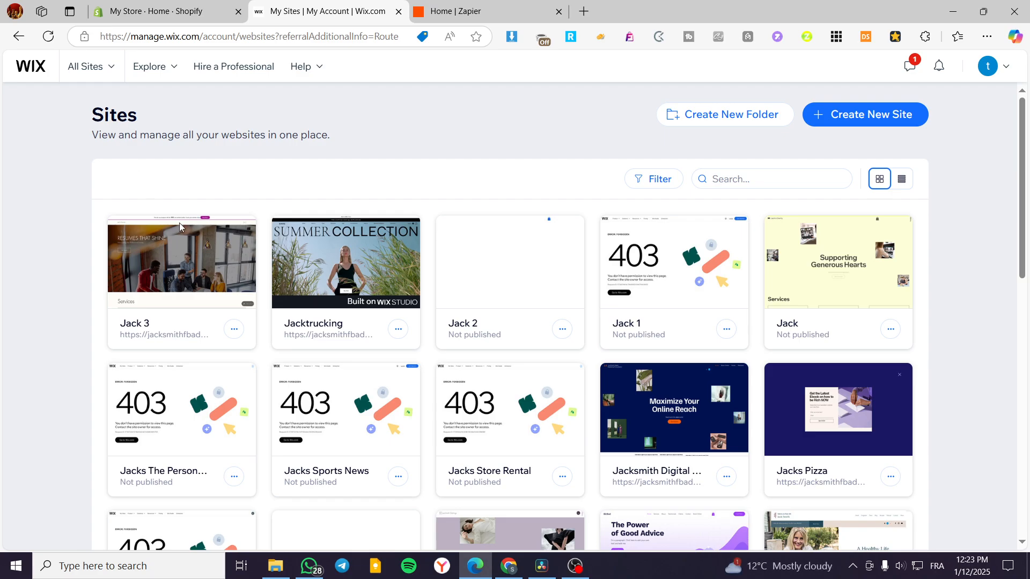
Open the dashboard of the Jack 3 site from the Wix sites list.
click(472, 11)
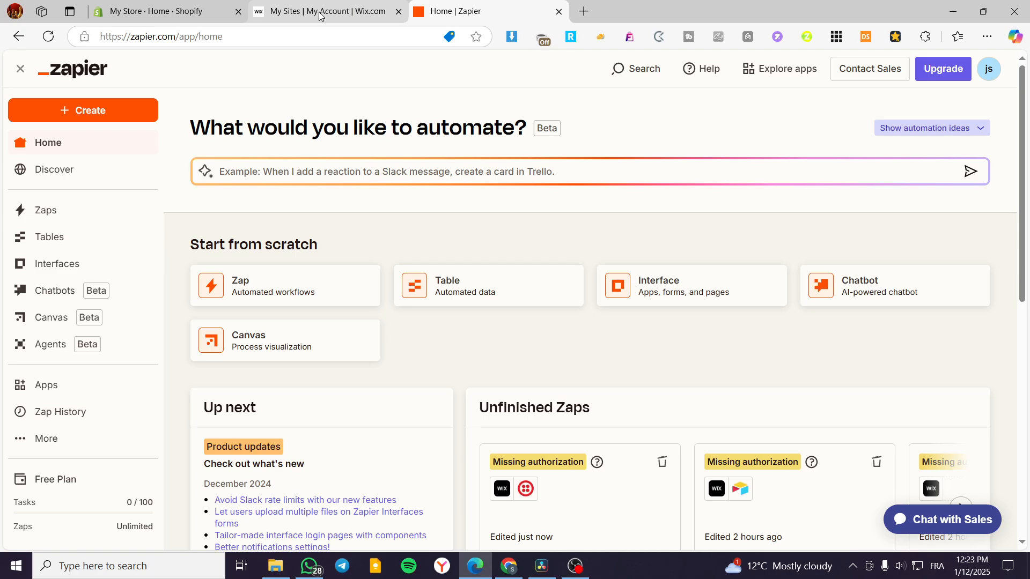
click(338, 7)
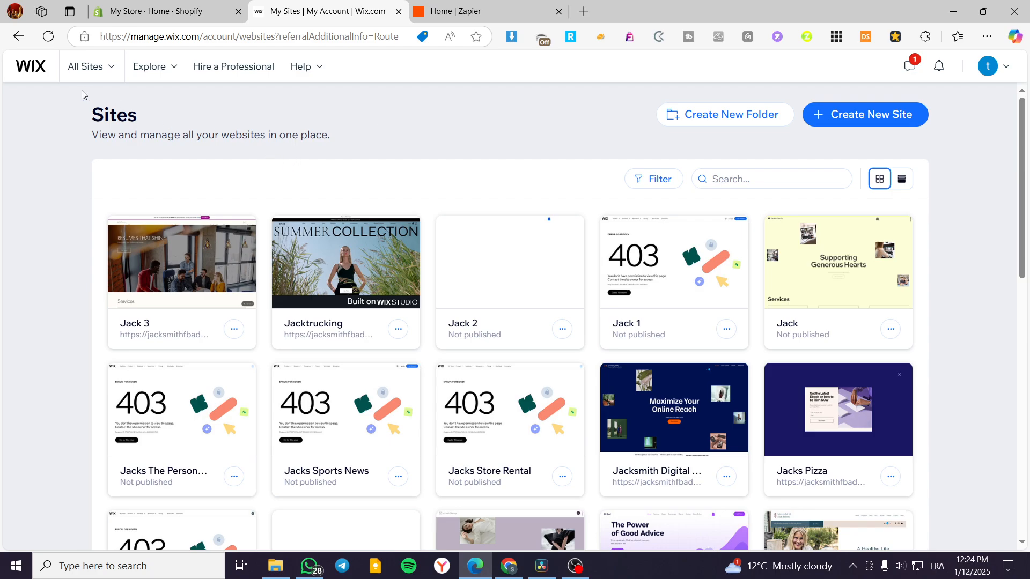
click(31, 71)
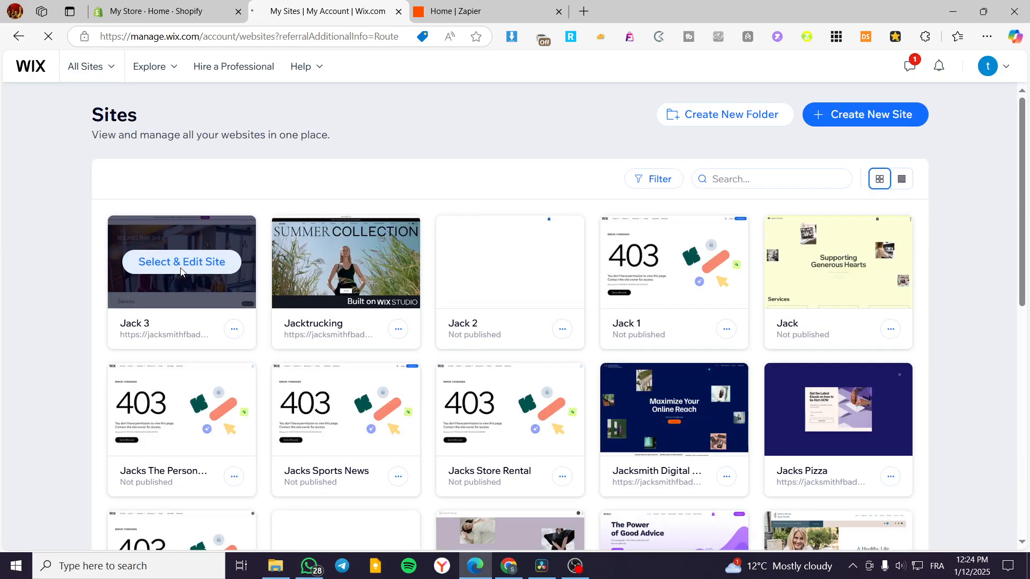
click(181, 265)
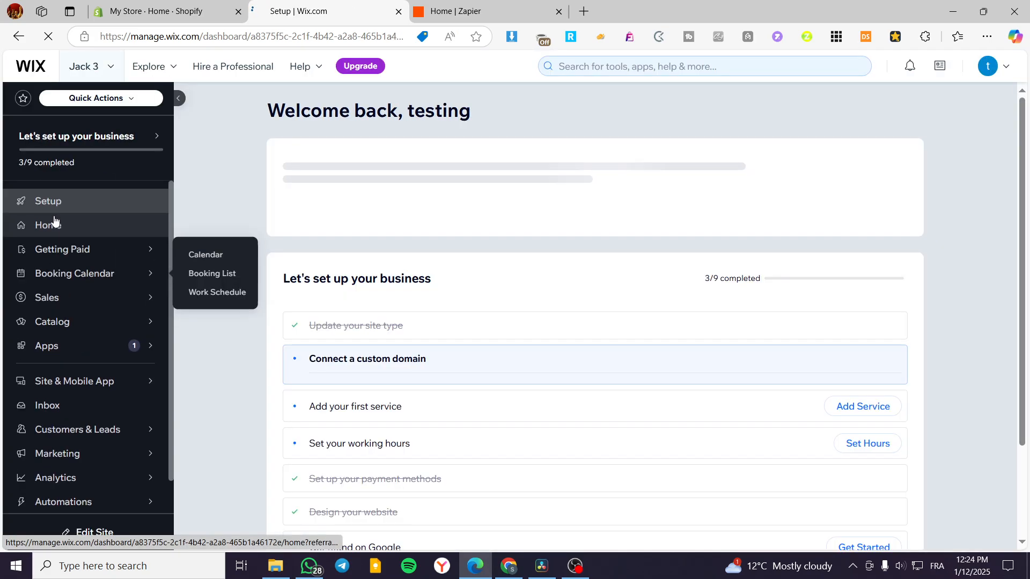
Review the Jack 3 site's booking services list, and open the site's Automations page.
mouse_move(63, 278)
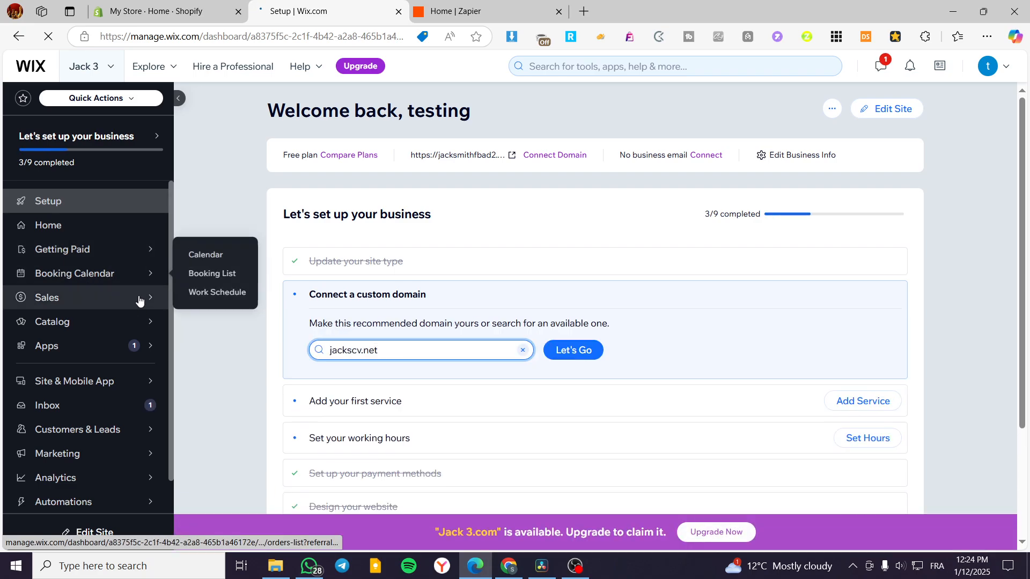
mouse_move(134, 320)
click(213, 304)
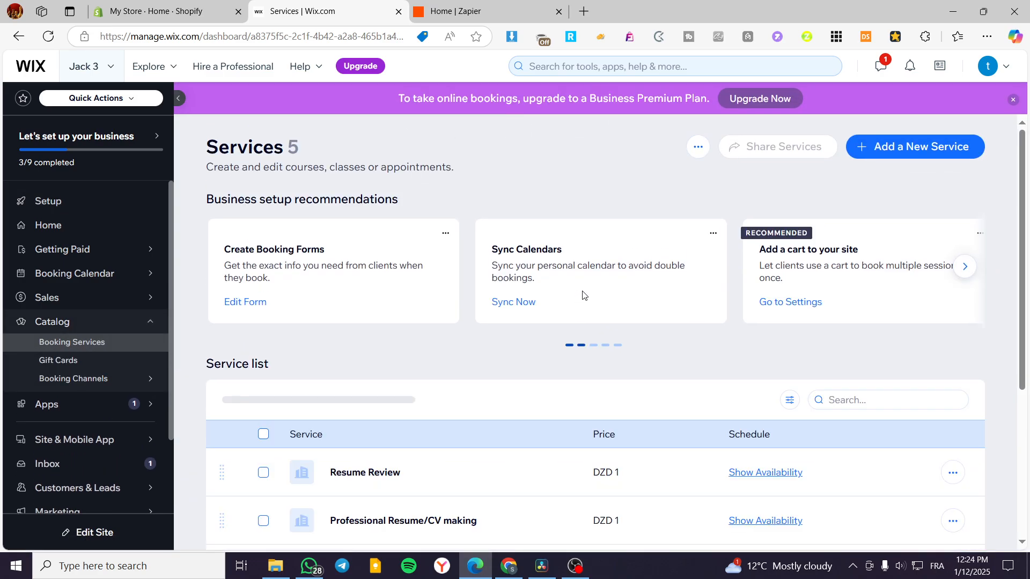
scroll(471, 310, down, 3)
scroll(340, 336, down, 2)
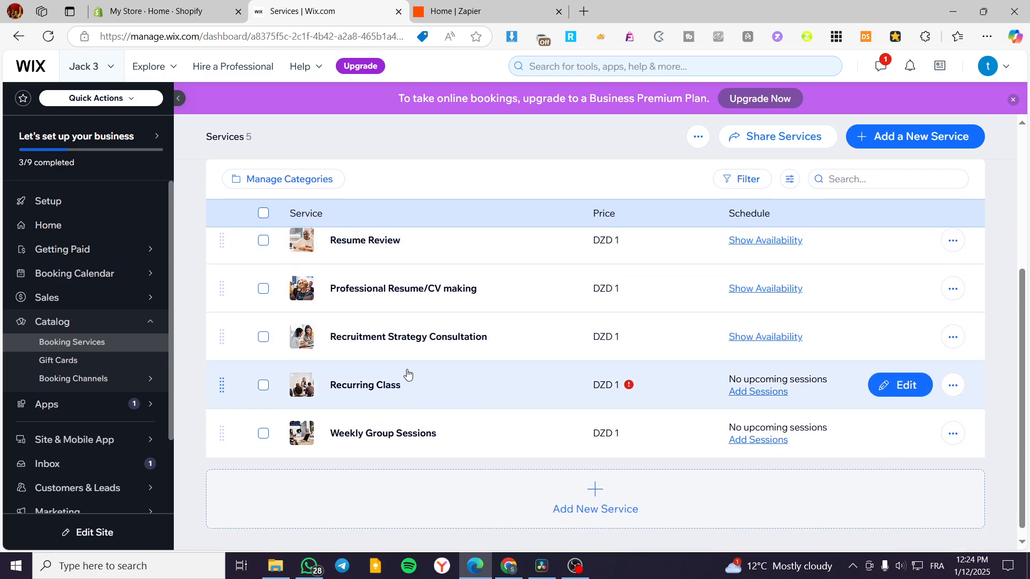
scroll(880, 365, up, 3)
scroll(523, 335, down, 3)
scroll(81, 322, down, 2)
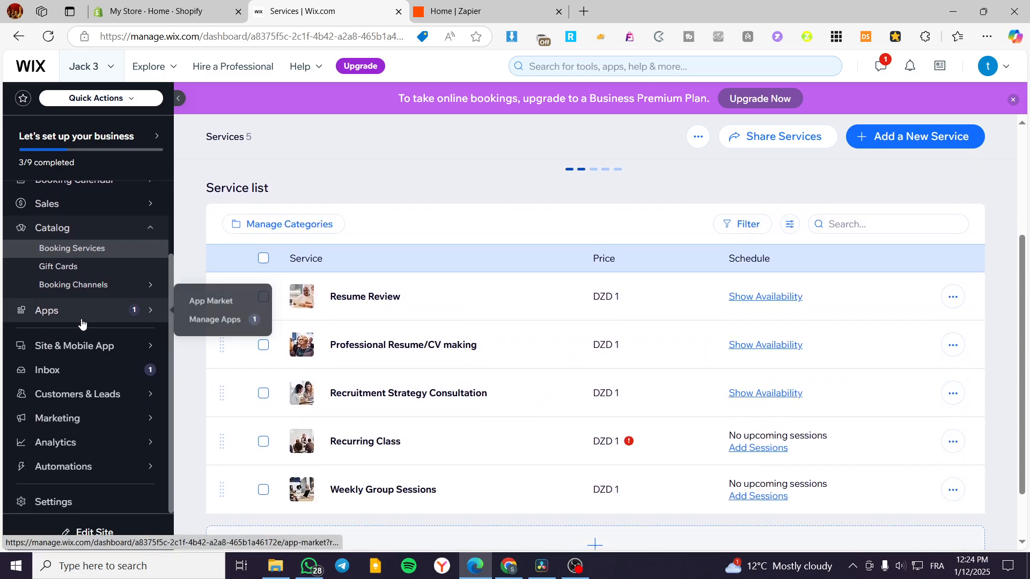
click(76, 472)
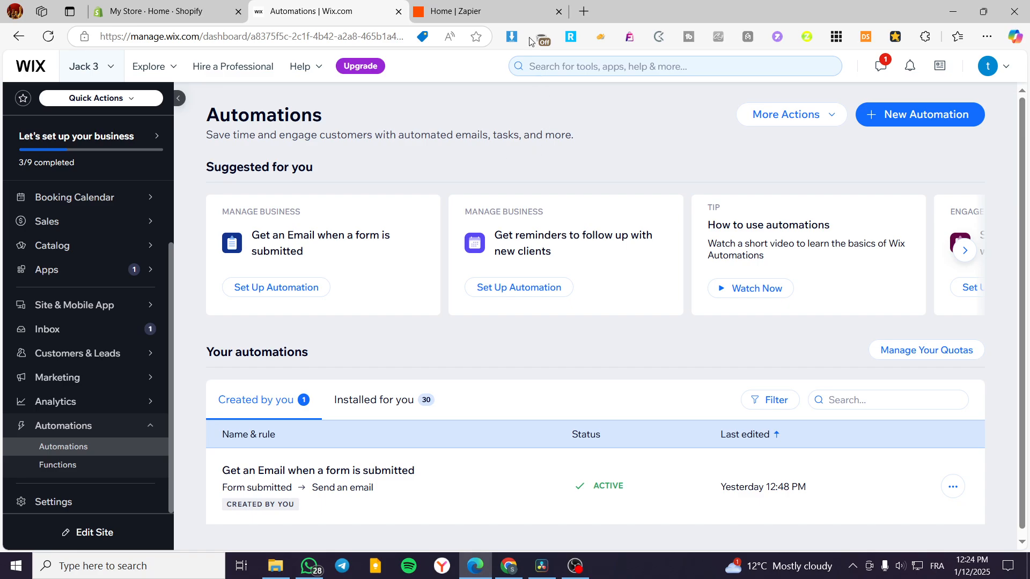
Switch to Zapier, create a new Zap and ask Copilot to "send sms reminders to wix booking customers".
click(529, 12)
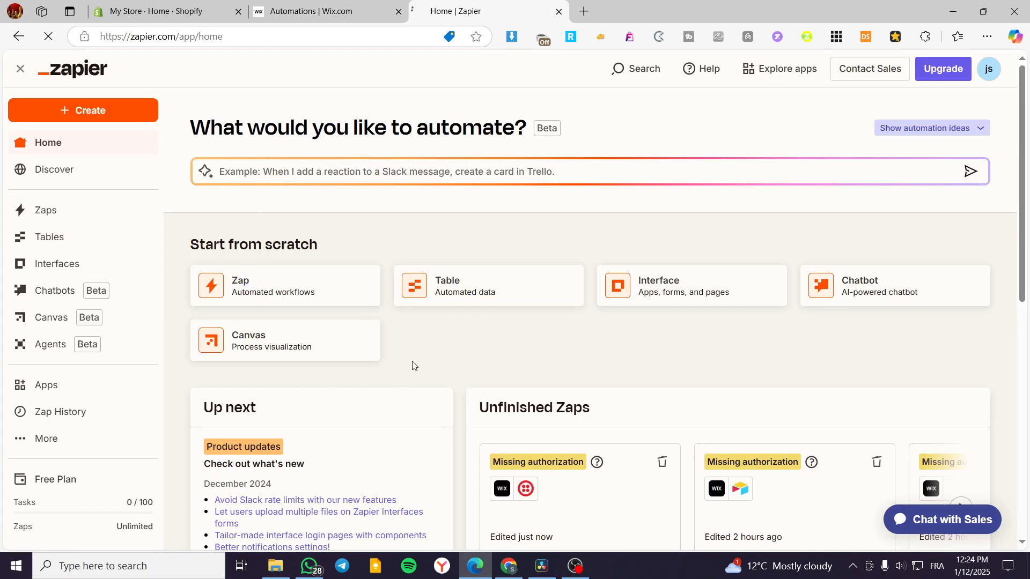
click(379, 285)
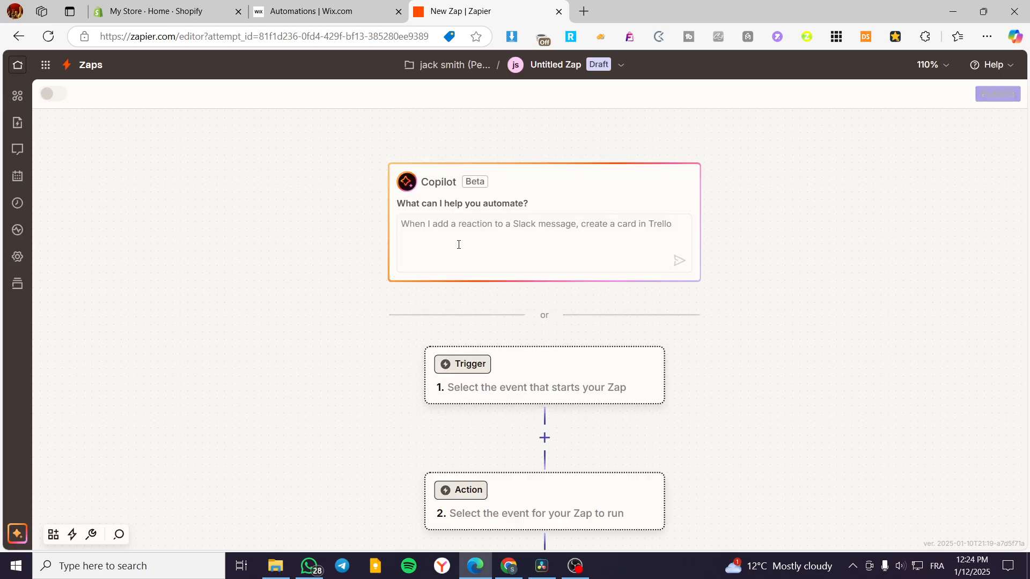
click(472, 231)
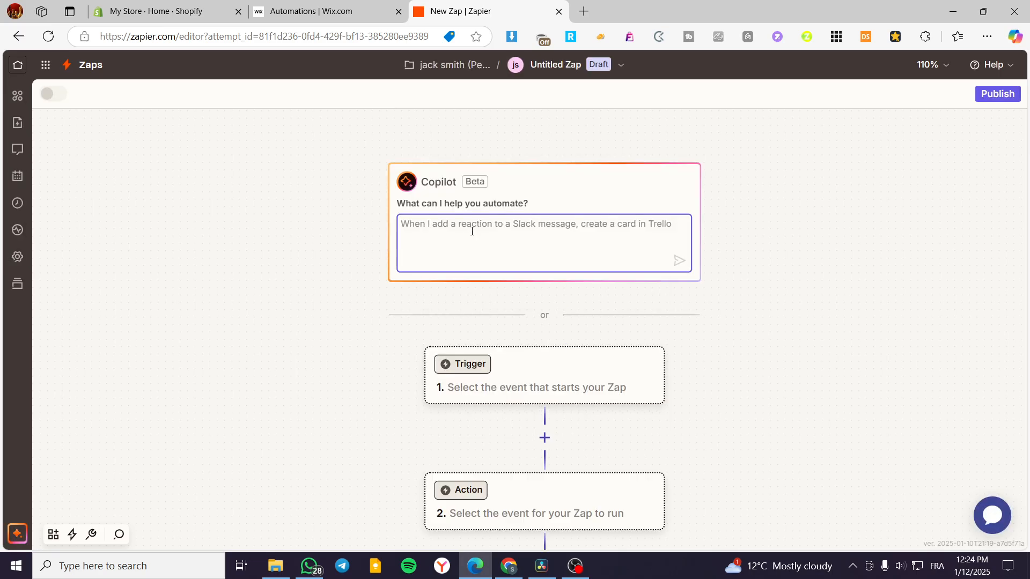
text(send)
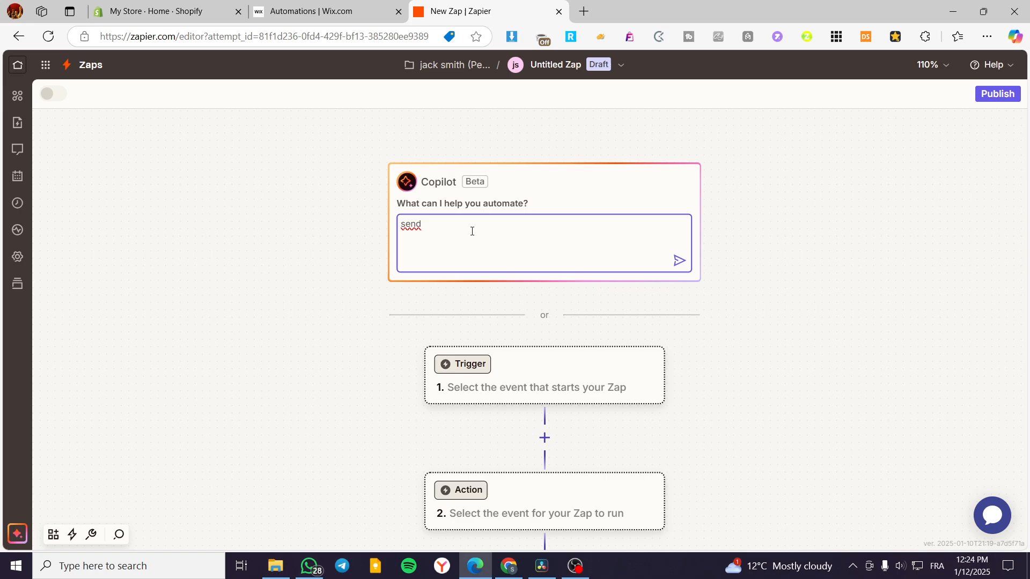
text( sms reminders )
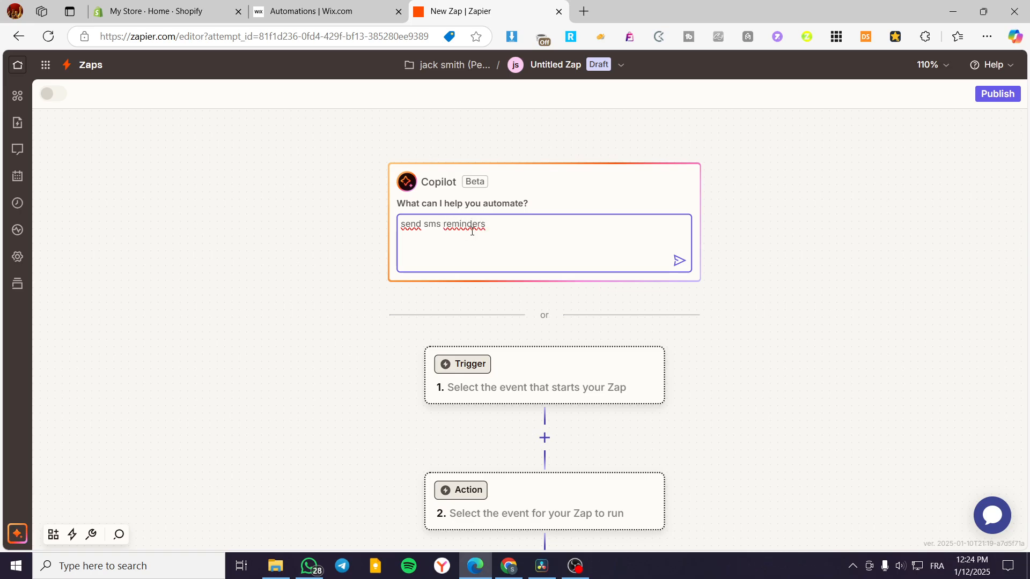
text(to wi)
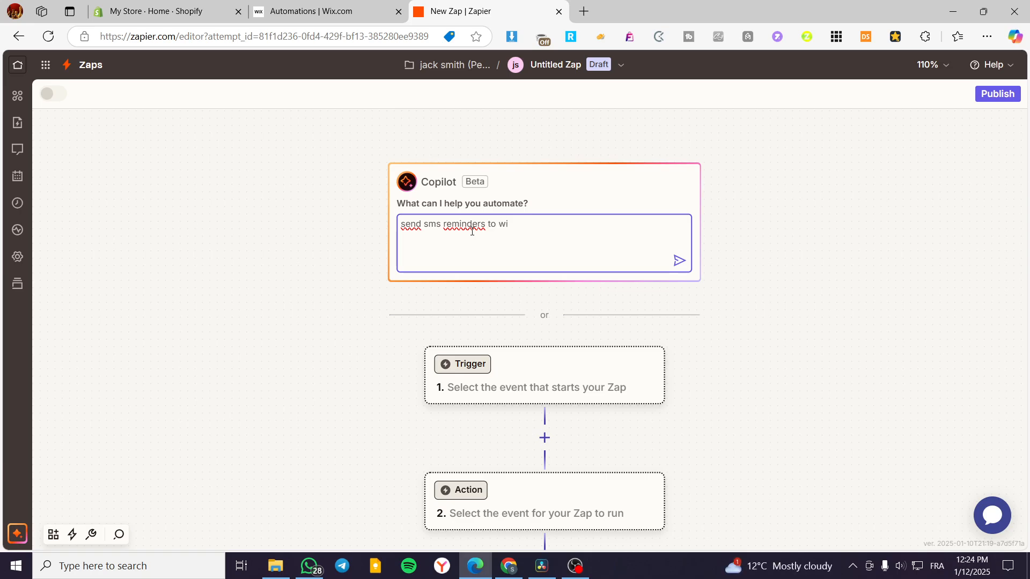
text(x booking x)
click(679, 261)
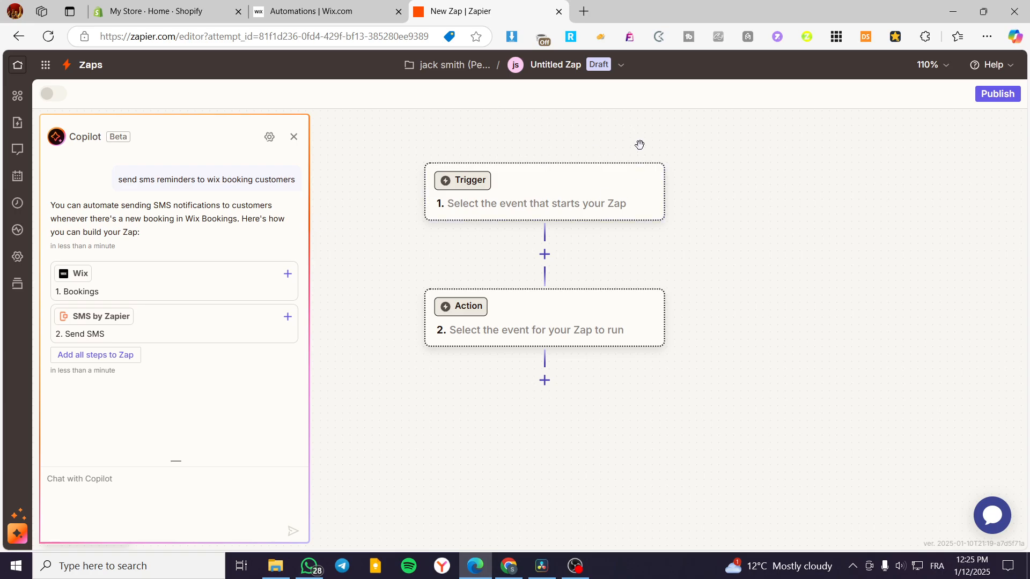
Add Copilot's suggested Wix Bookings trigger and SMS by Zapier Send SMS action to the Zap.
click(137, 276)
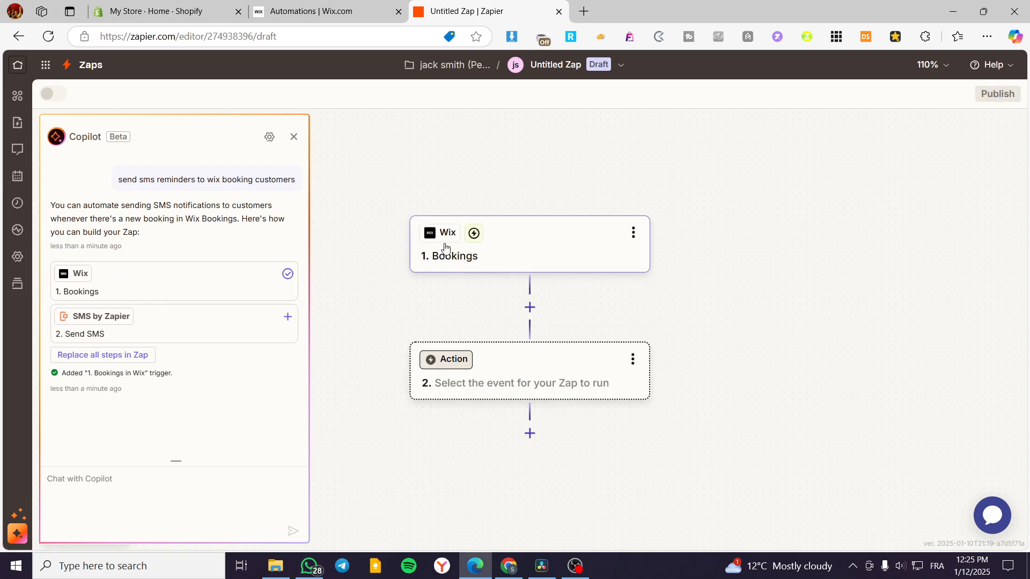
click(179, 331)
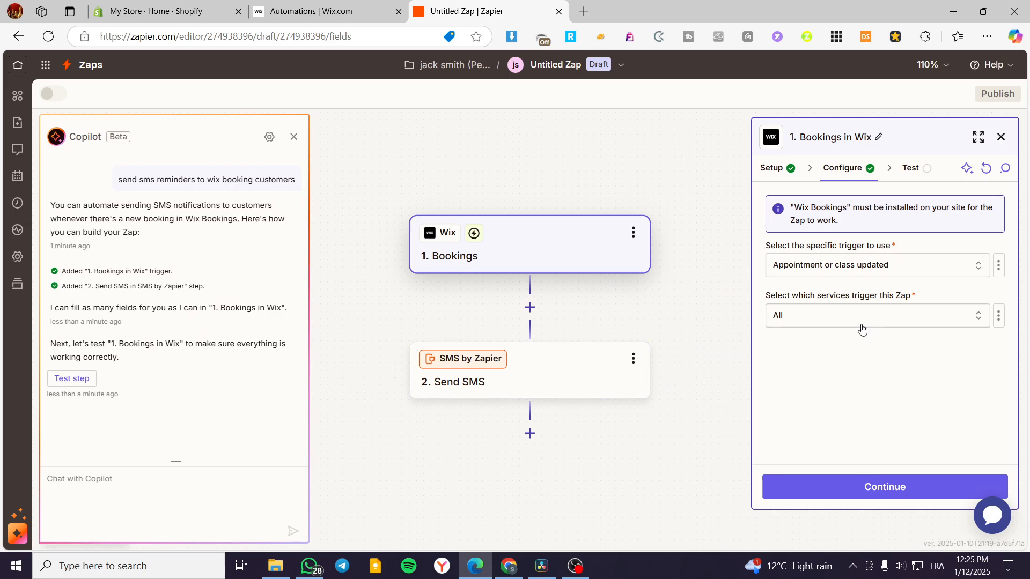
Set the Wix trigger event to Bookings and view the available specific booking triggers.
click(772, 168)
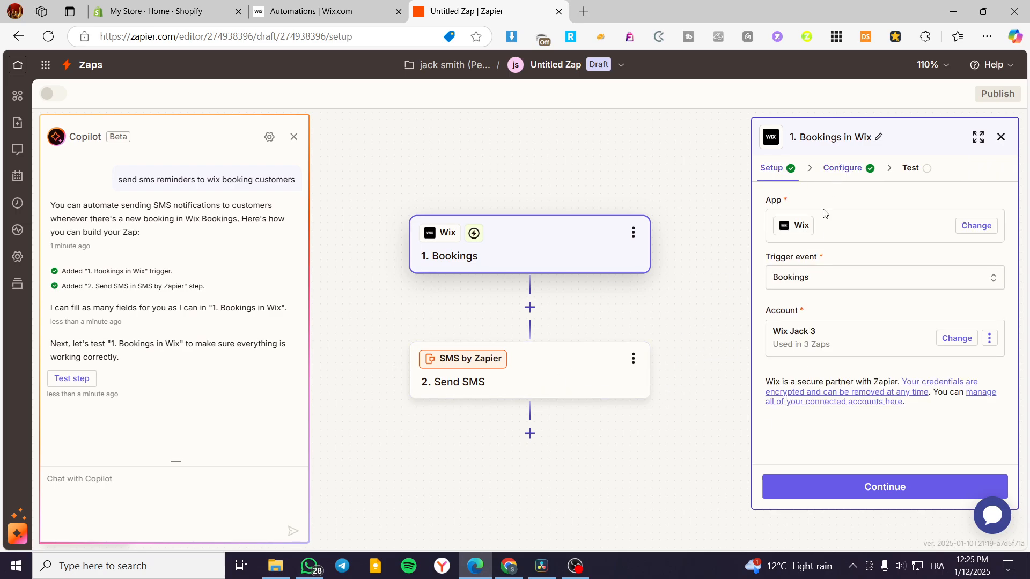
click(828, 280)
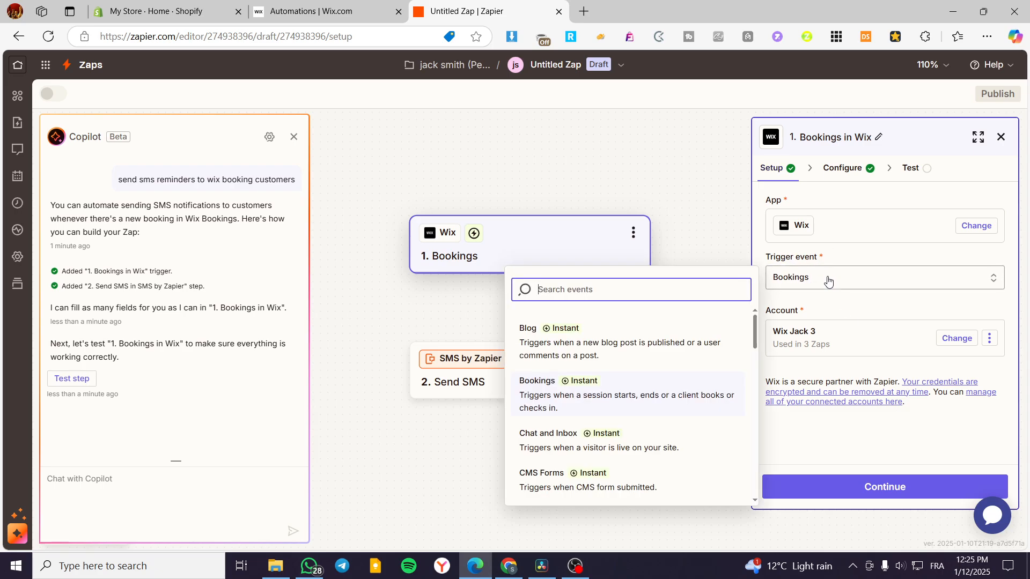
click(615, 401)
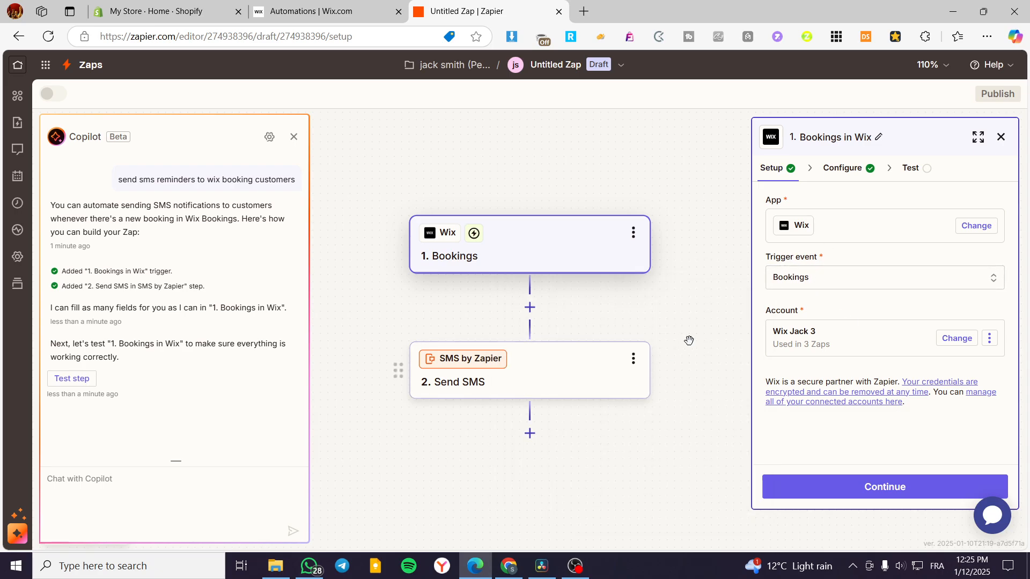
click(856, 168)
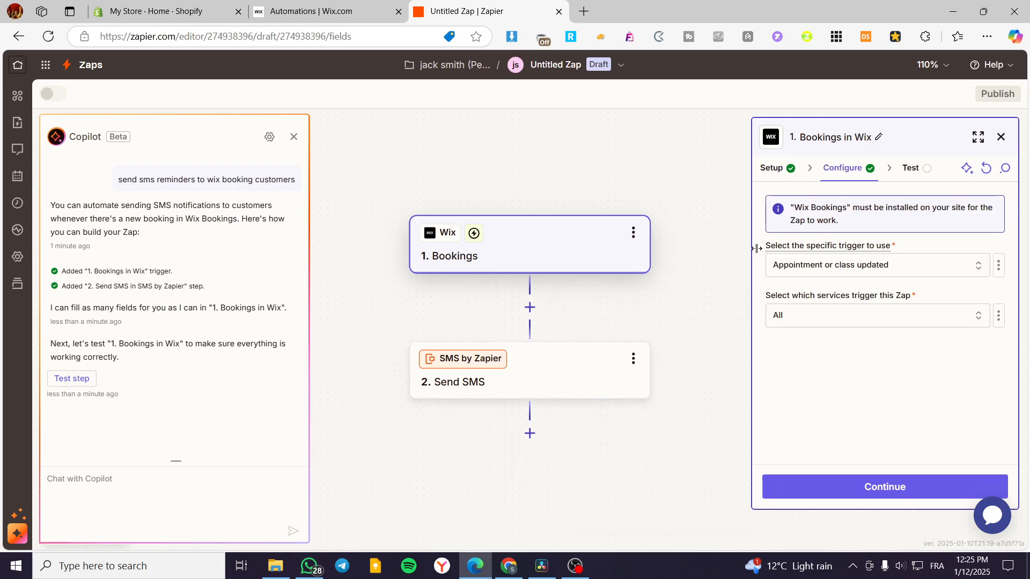
click(803, 274)
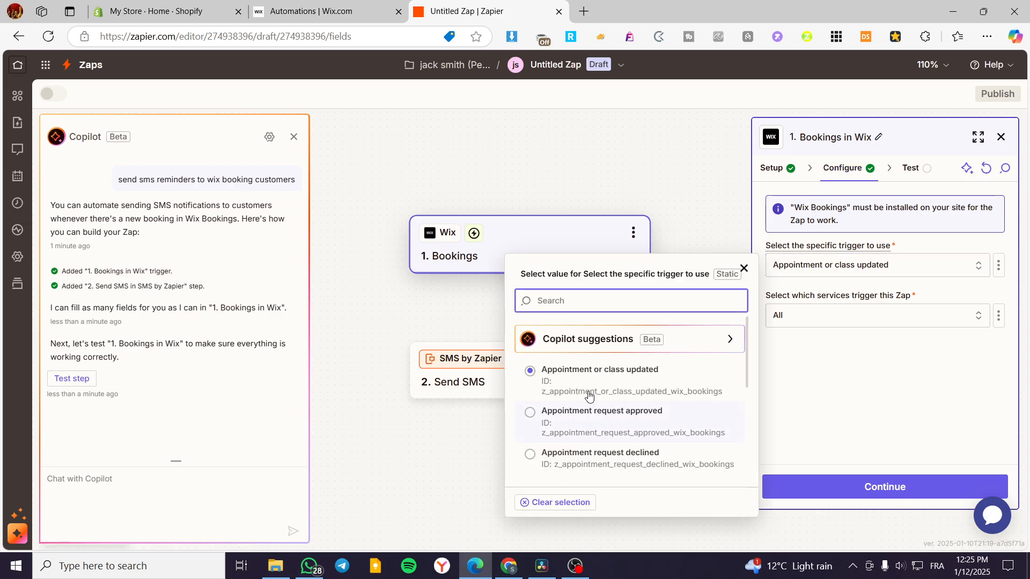
click(934, 318)
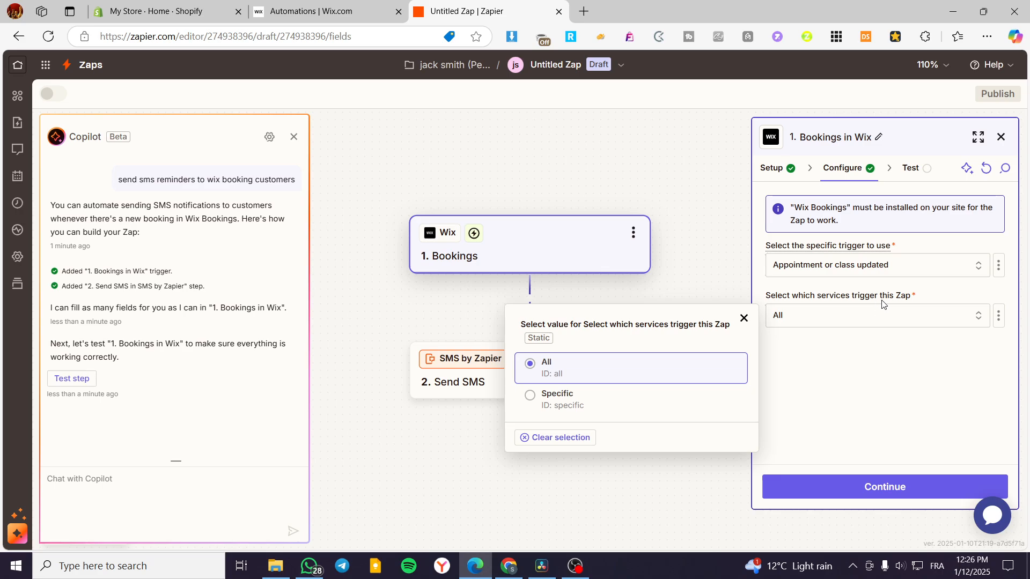
click(564, 400)
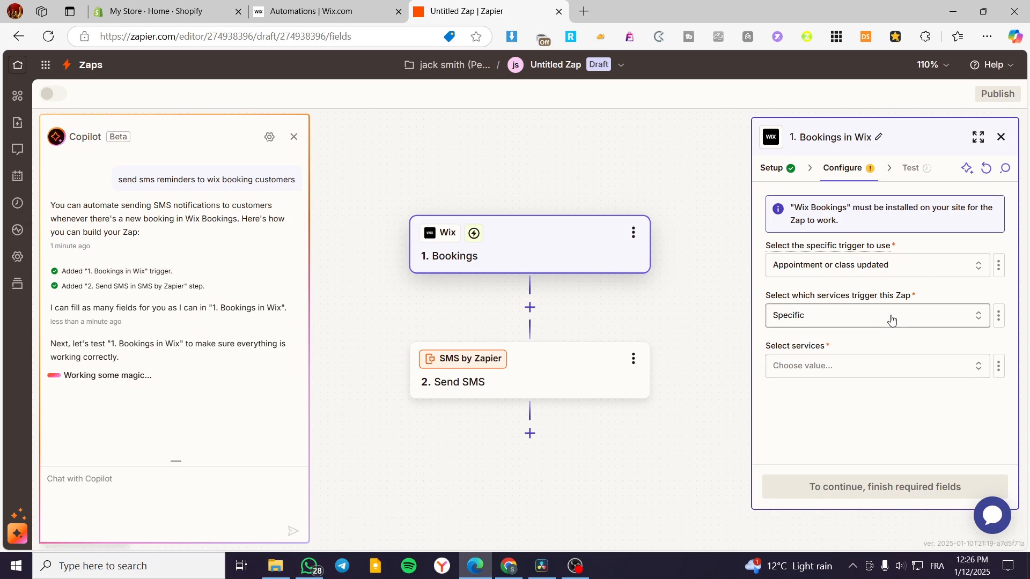
click(891, 321)
click(566, 364)
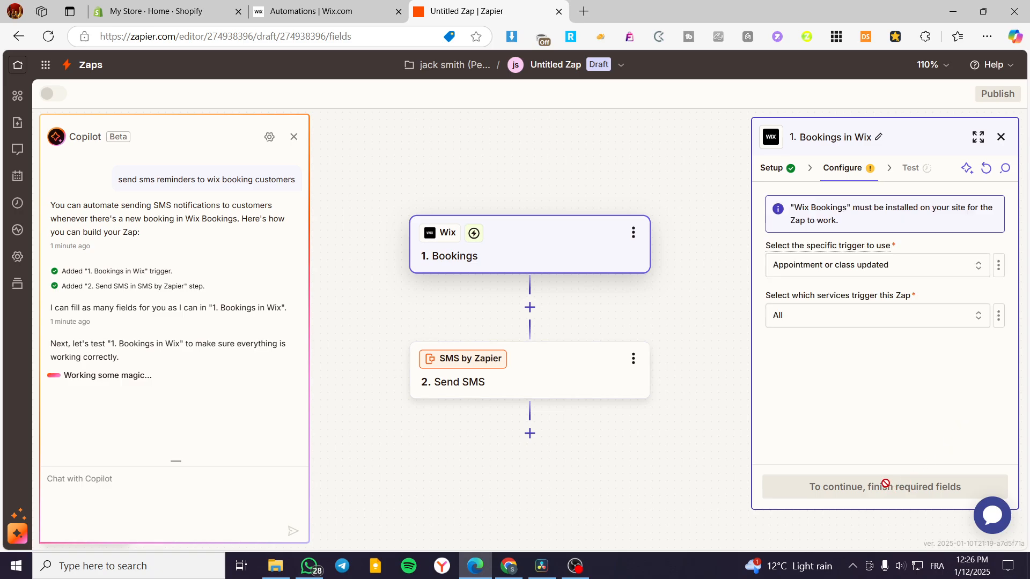
click(911, 170)
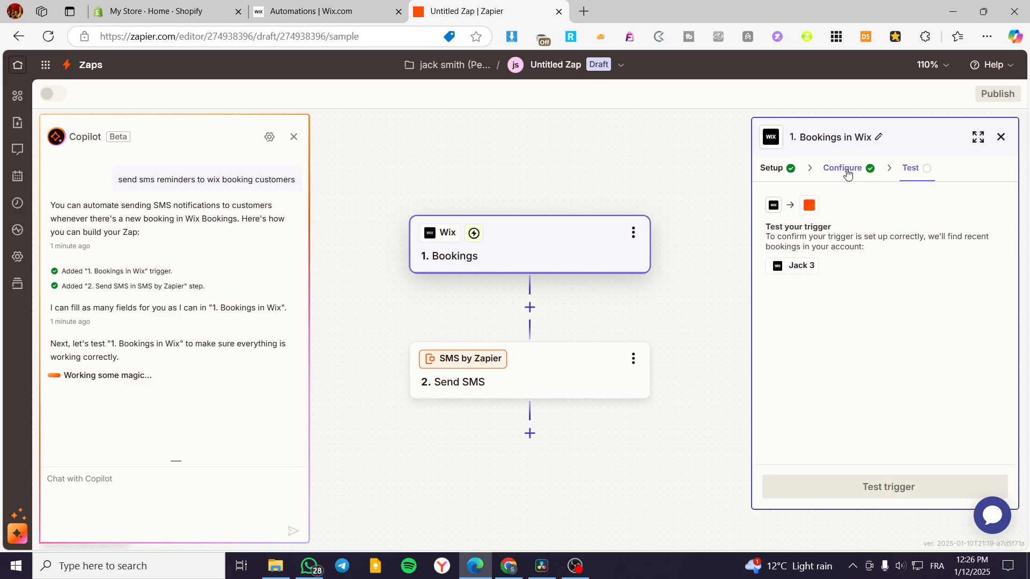
click(846, 171)
click(999, 314)
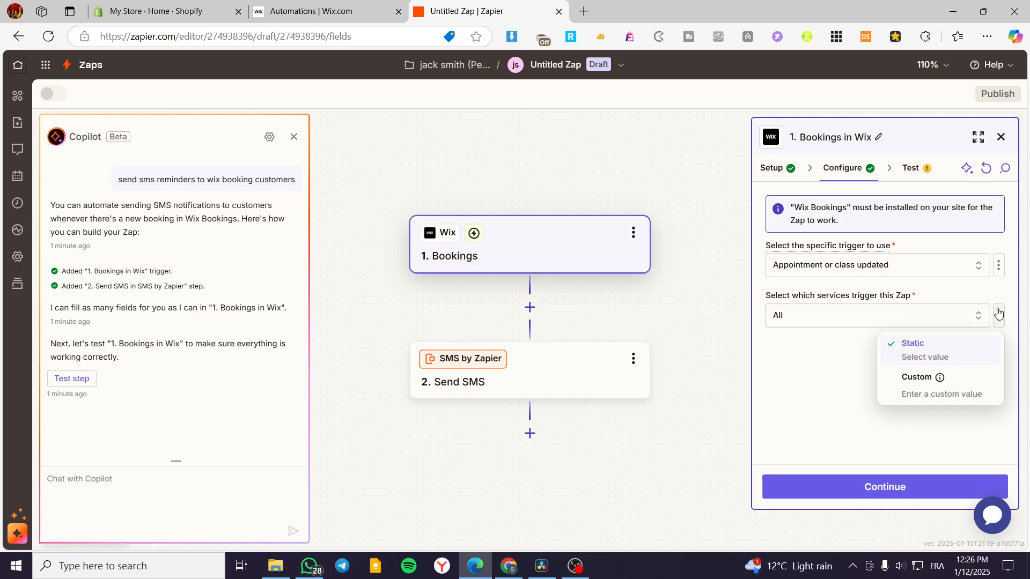
click(915, 392)
click(998, 324)
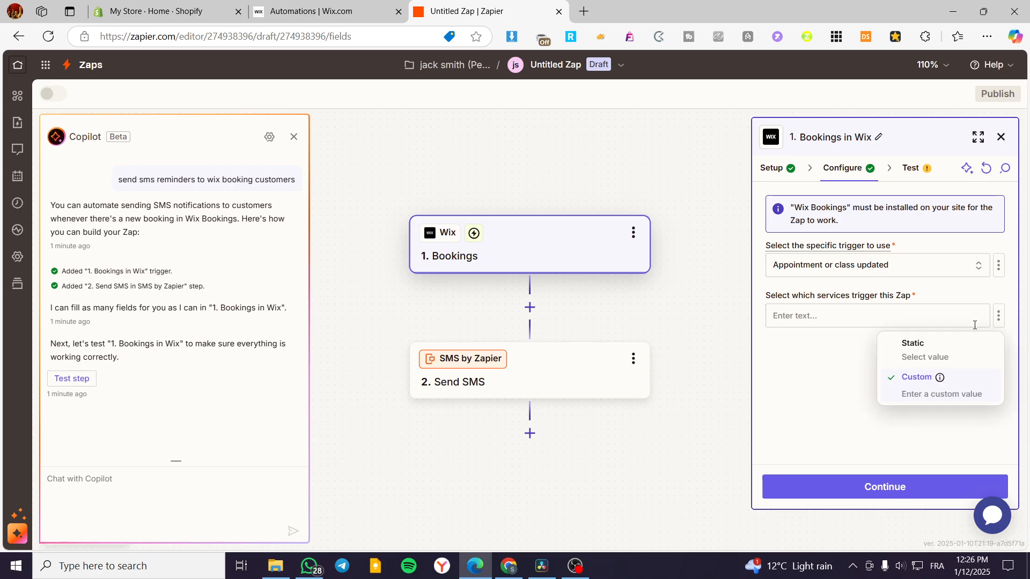
Limit the Bookings trigger to specific services, selecting Resume Review and Recurring Class, and continue to the trigger test.
click(859, 356)
click(570, 397)
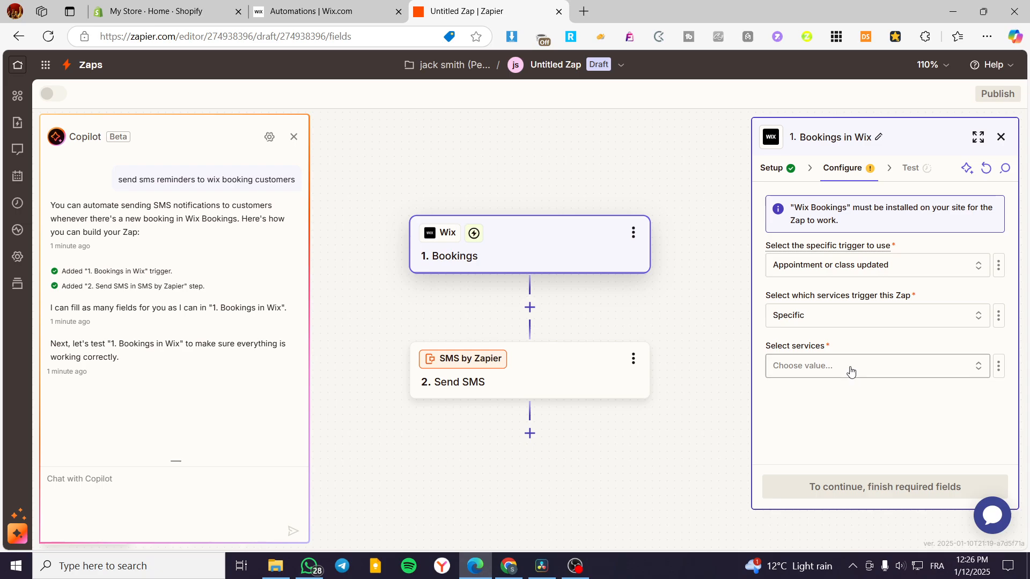
click(855, 377)
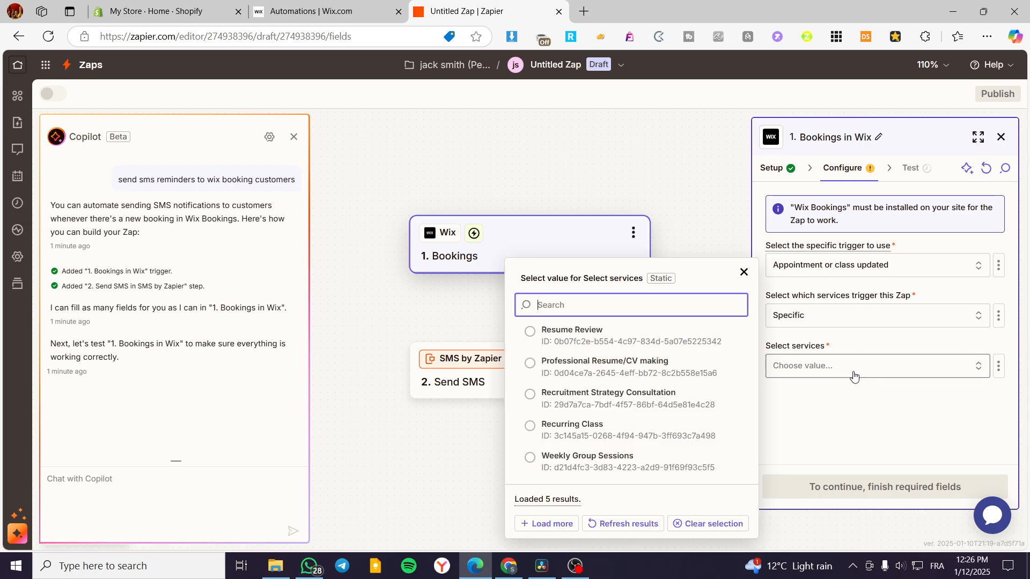
click(528, 336)
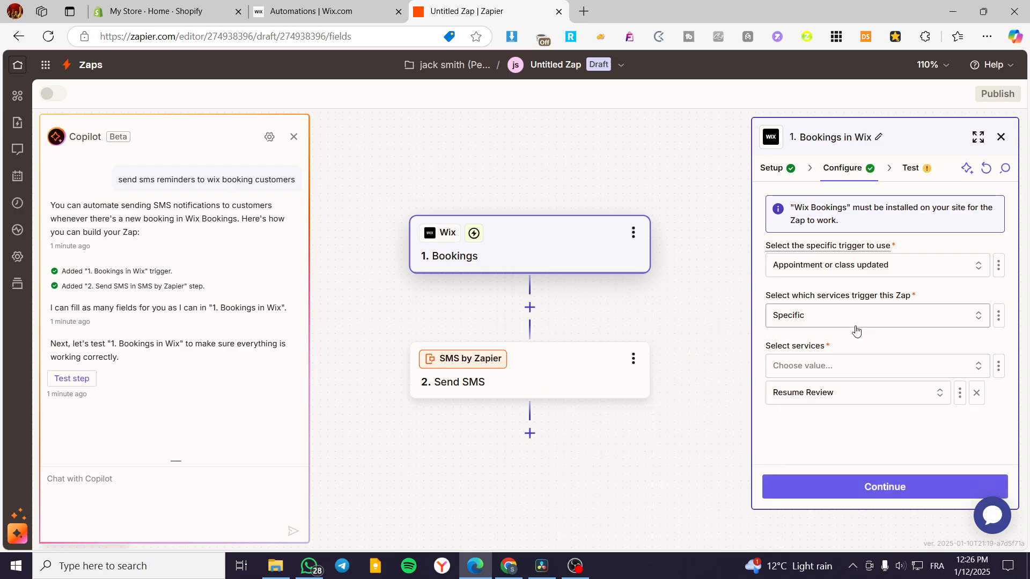
click(904, 396)
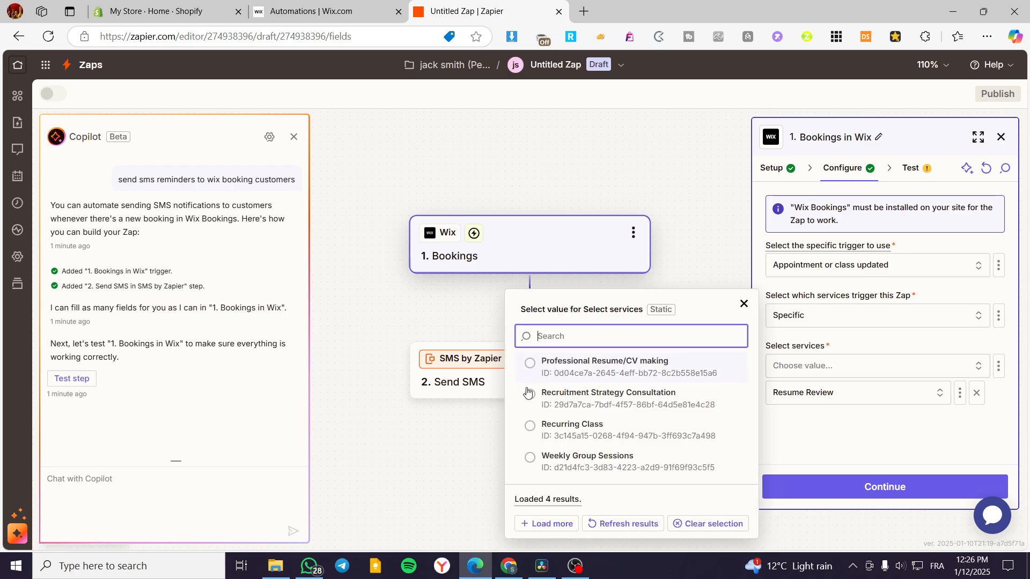
click(527, 427)
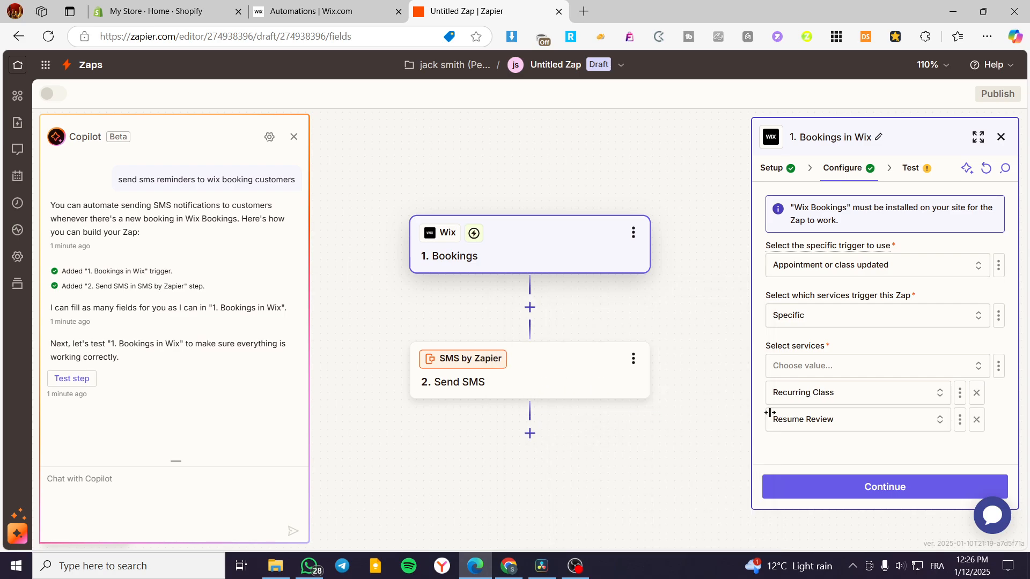
click(919, 485)
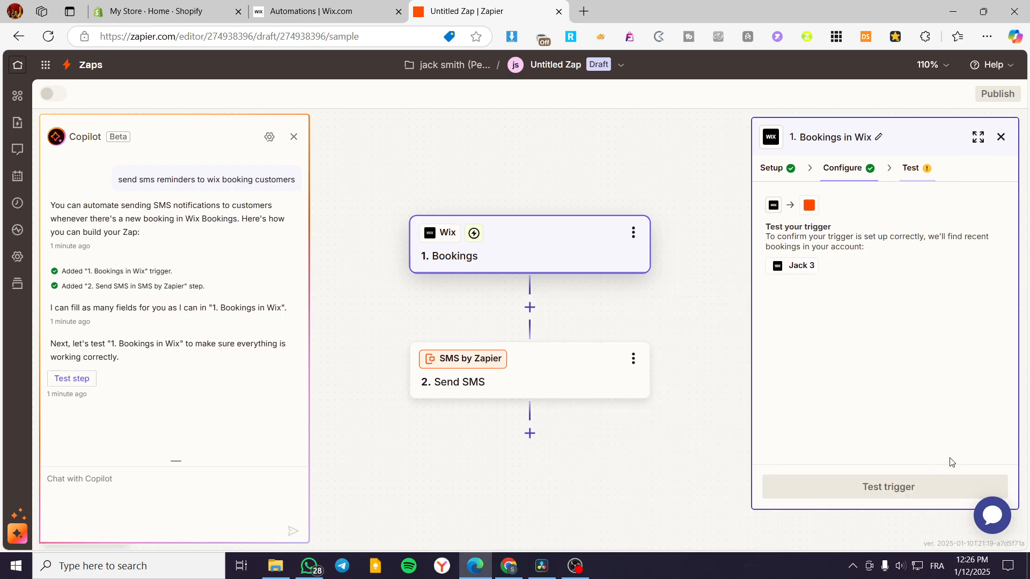
Review the Bookings trigger's configuration and the account setup of the Send SMS action.
click(846, 172)
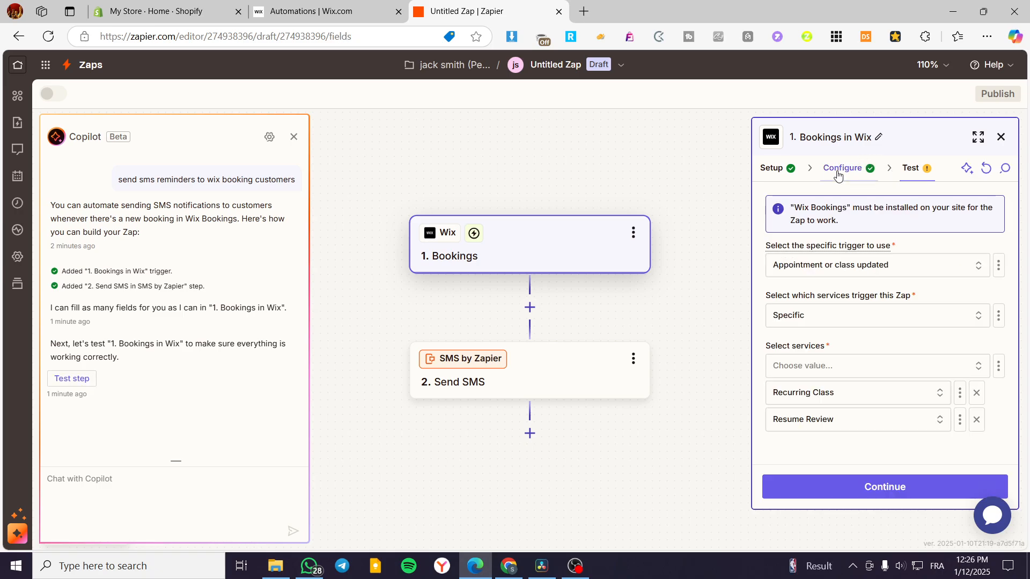
click(511, 381)
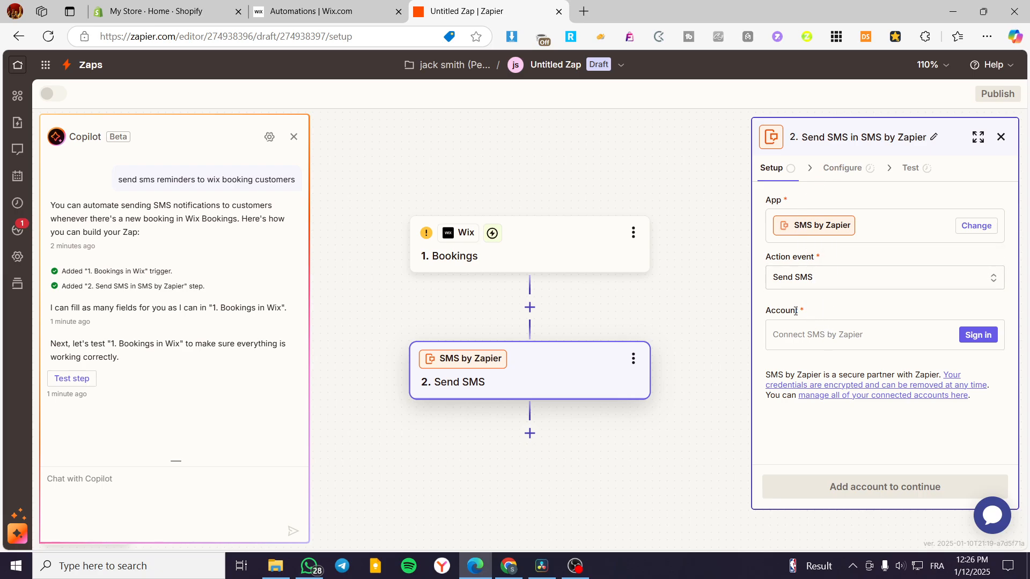
click(980, 338)
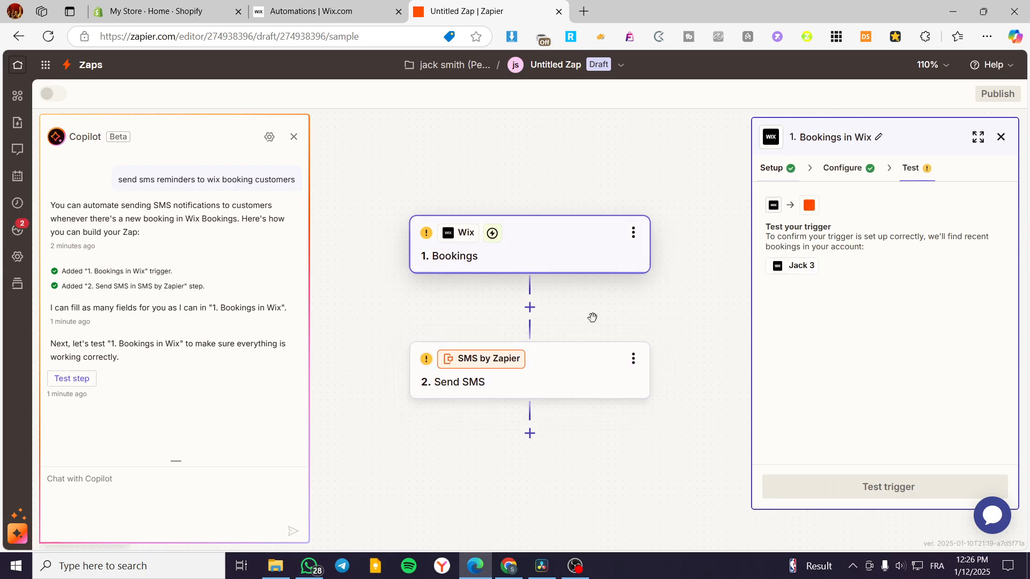
Change the specific trigger of the Wix Bookings step to Session starts.
click(853, 169)
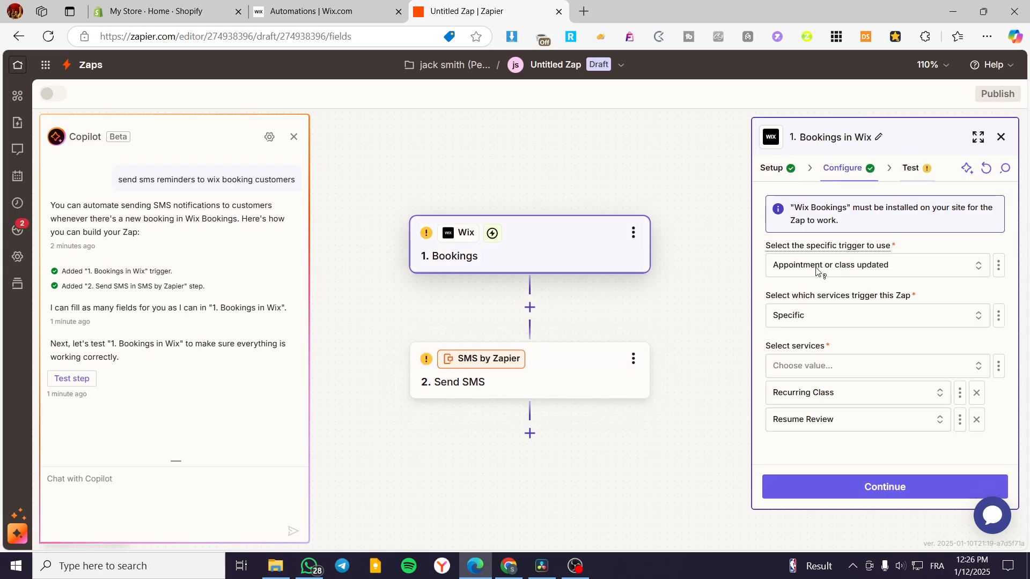
click(874, 271)
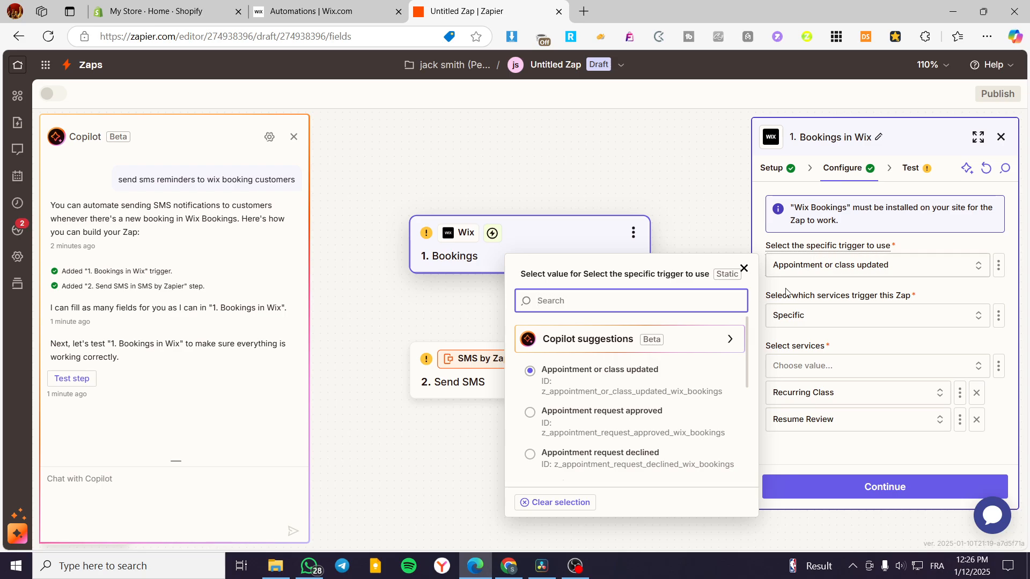
drag(750, 333, 751, 467)
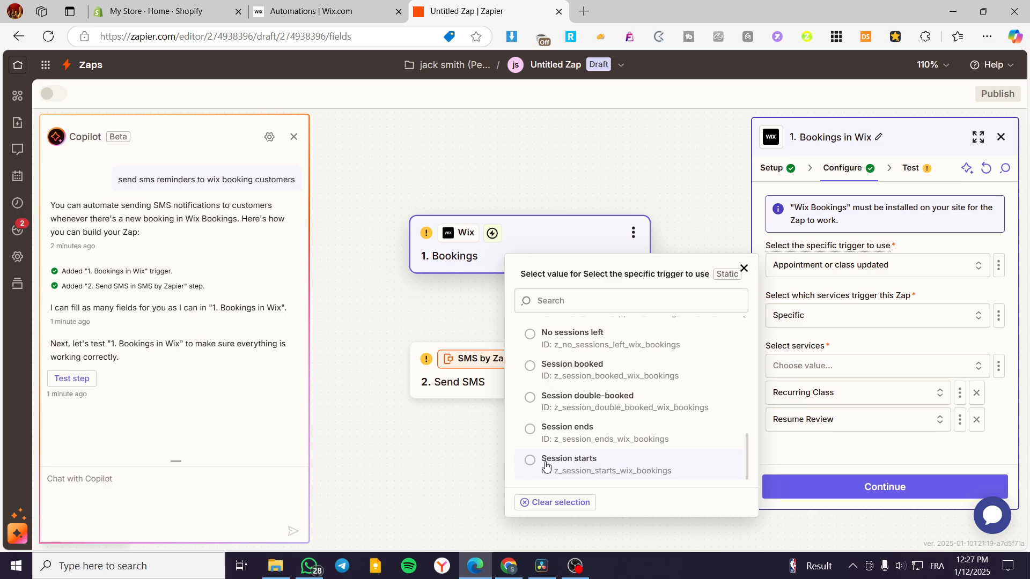
click(529, 460)
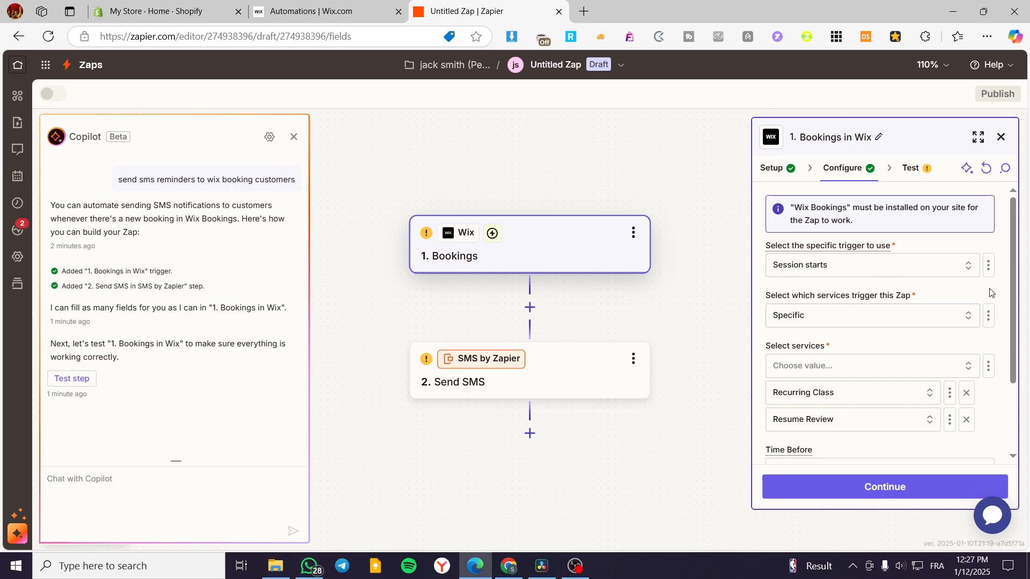
Set the trigger's Time Before to 1 with the unit Days, and run the trigger test to proceed to the Send SMS action.
scroll(1019, 295, down, 2)
scroll(1019, 294, down, 1)
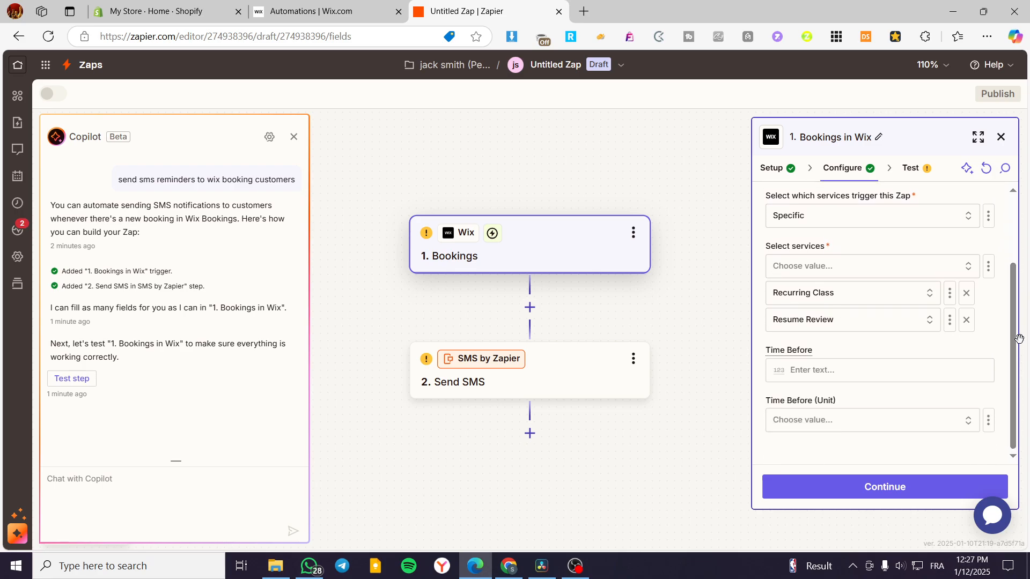
click(814, 421)
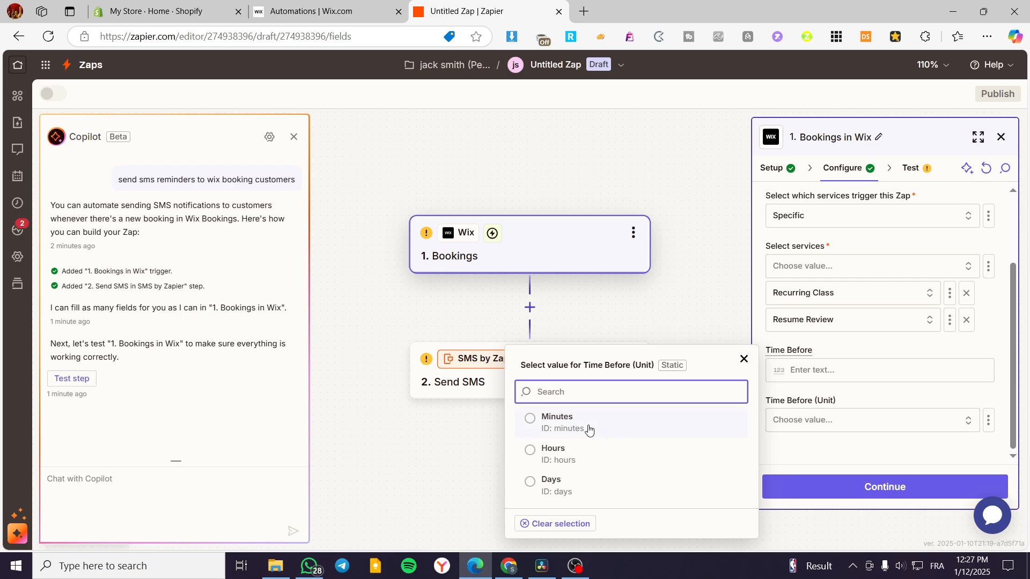
click(534, 485)
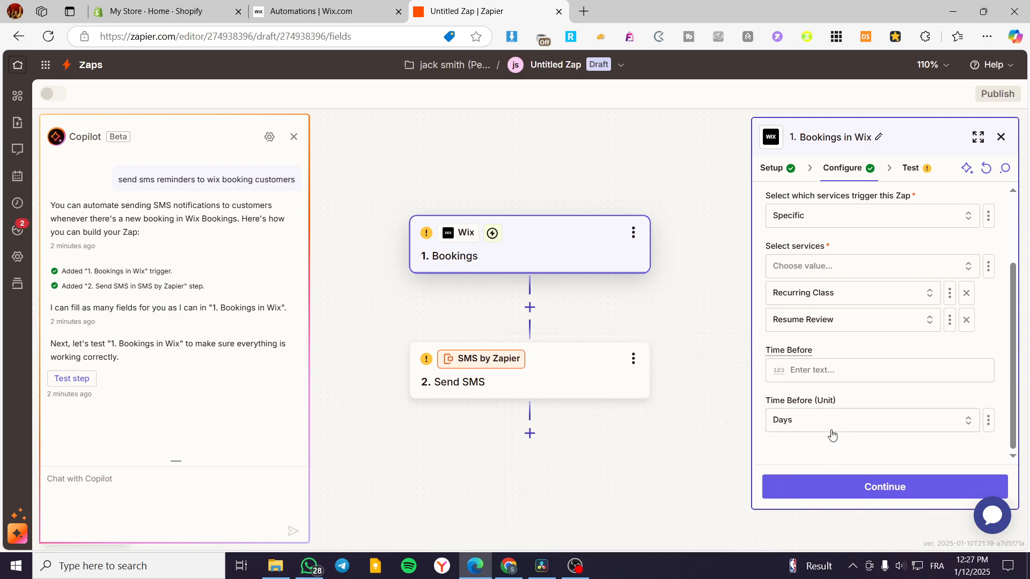
click(834, 375)
text(1)
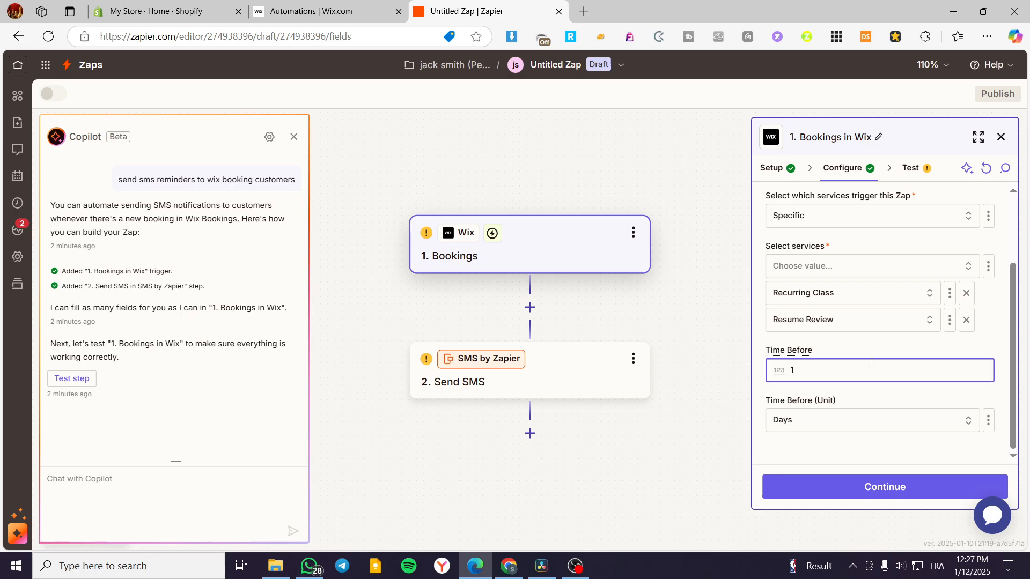
click(893, 351)
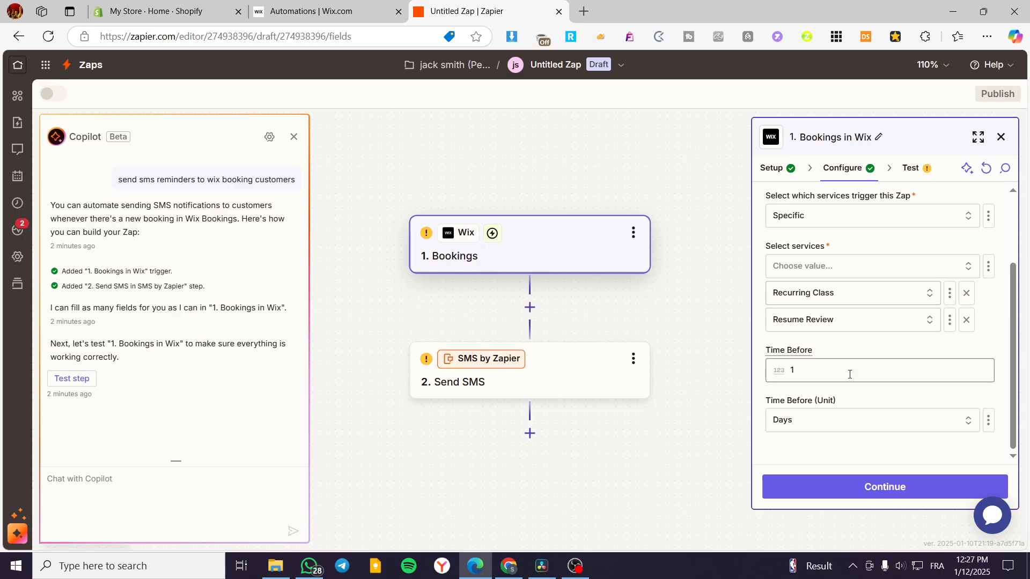
click(861, 492)
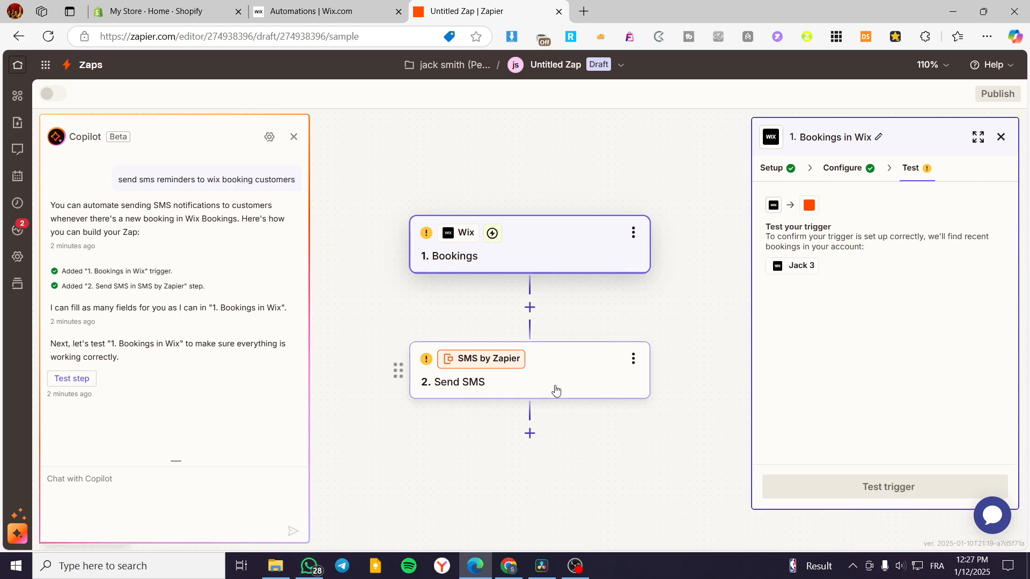
click(901, 494)
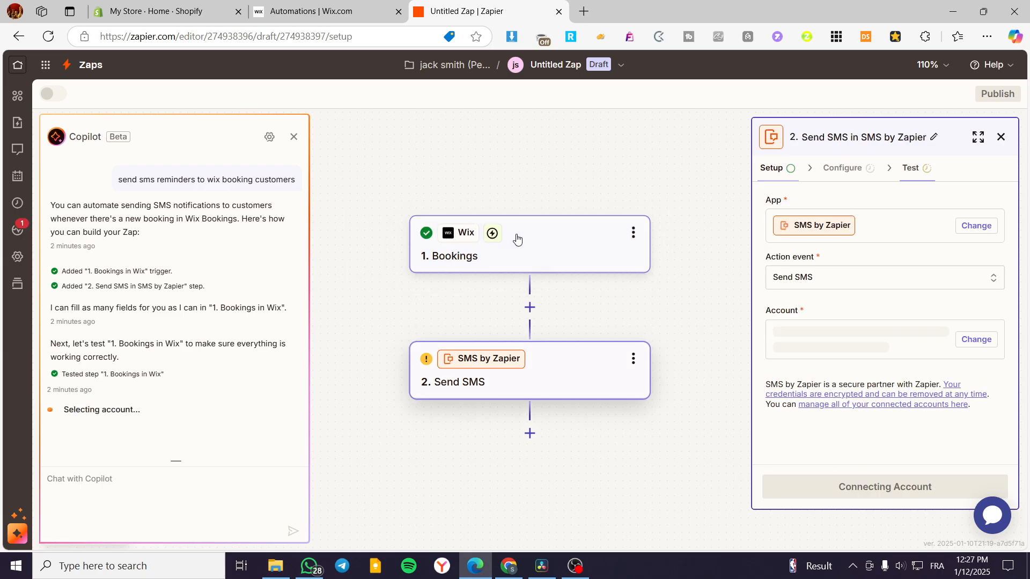
View the Send SMS action's available events and the SMS by Zapier account connection form, closing it without connecting an account.
click(847, 287)
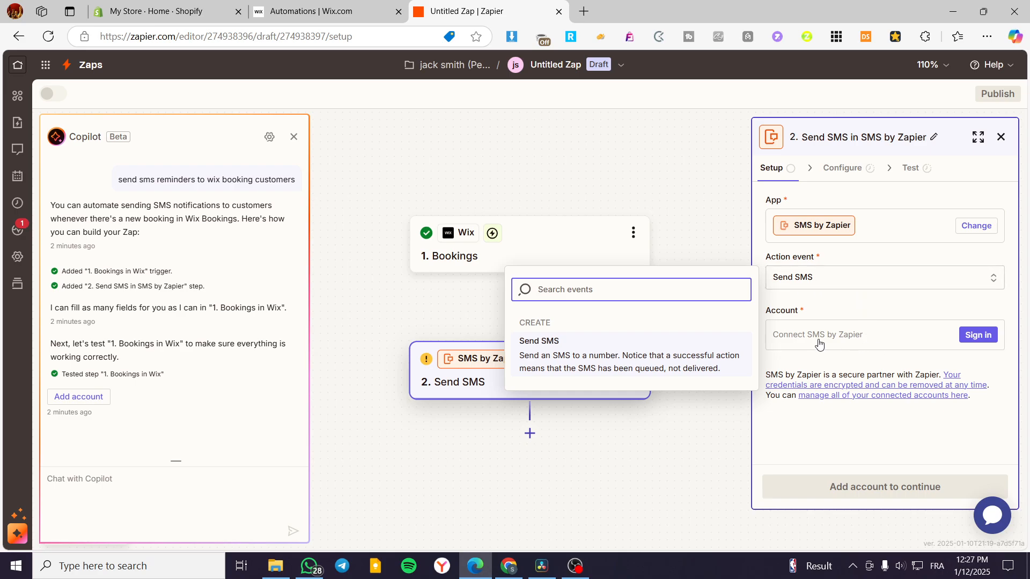
click(862, 316)
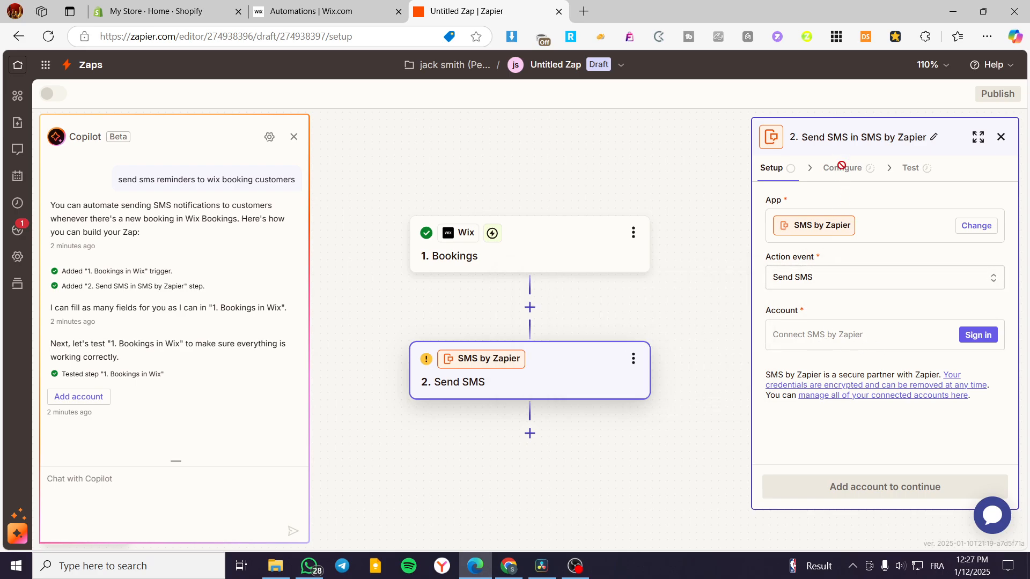
click(985, 341)
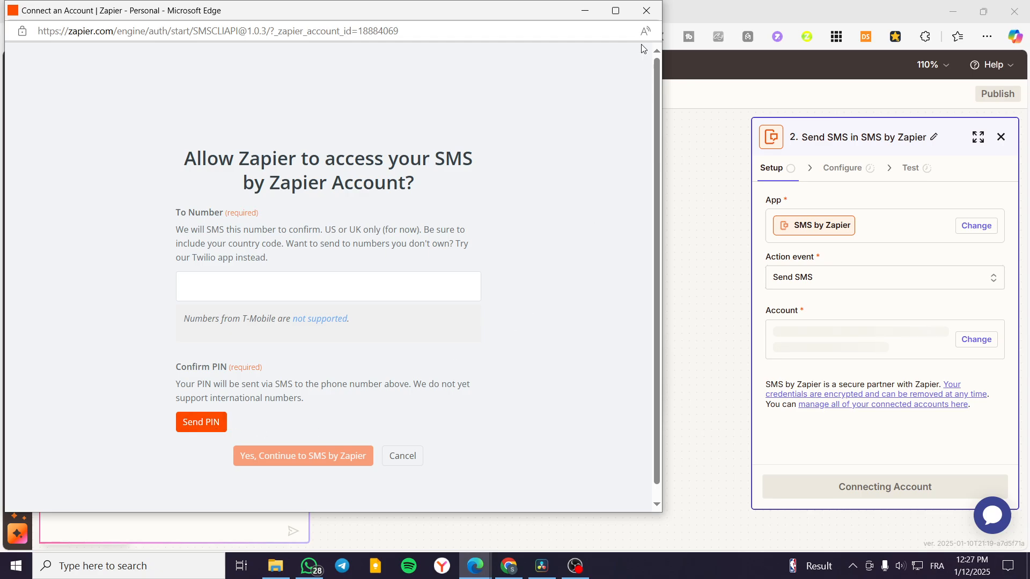
click(647, 10)
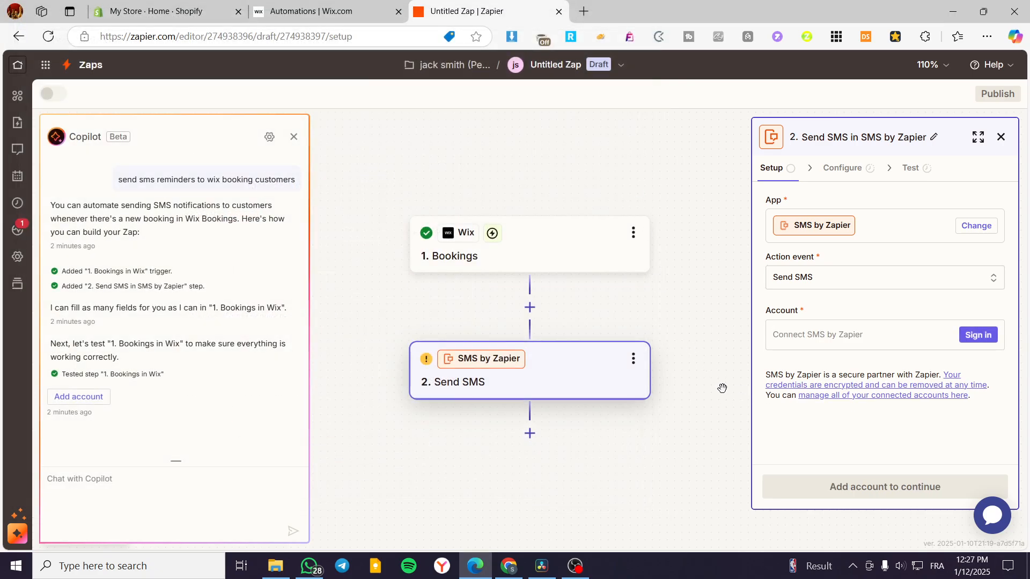